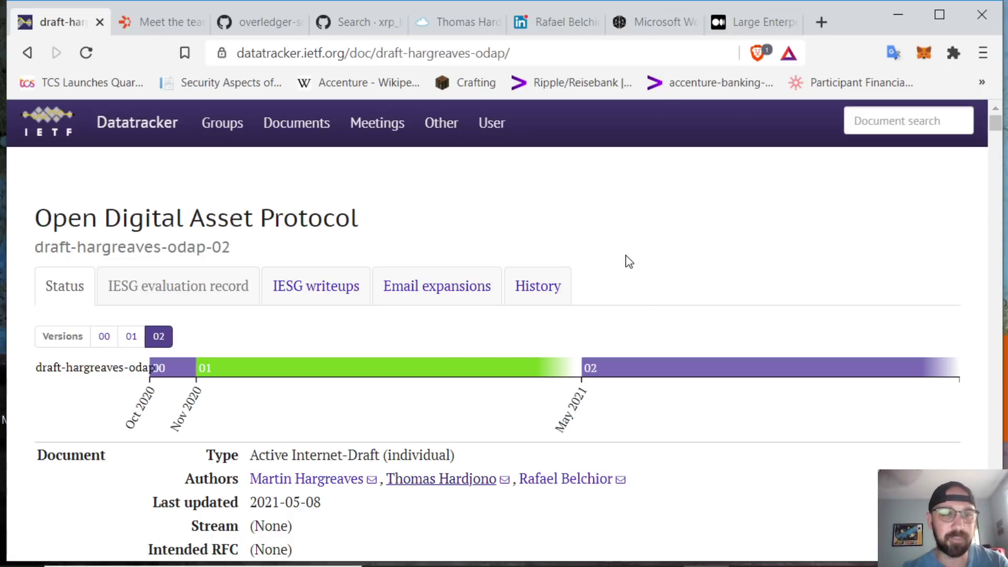
scroll(628, 261, "down", 1)
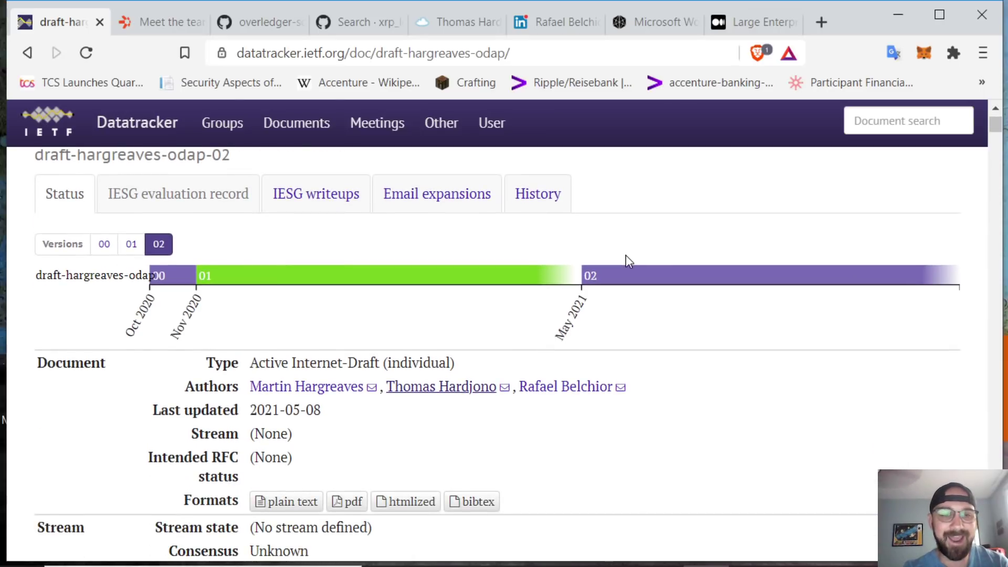
scroll(628, 261, "down", 2)
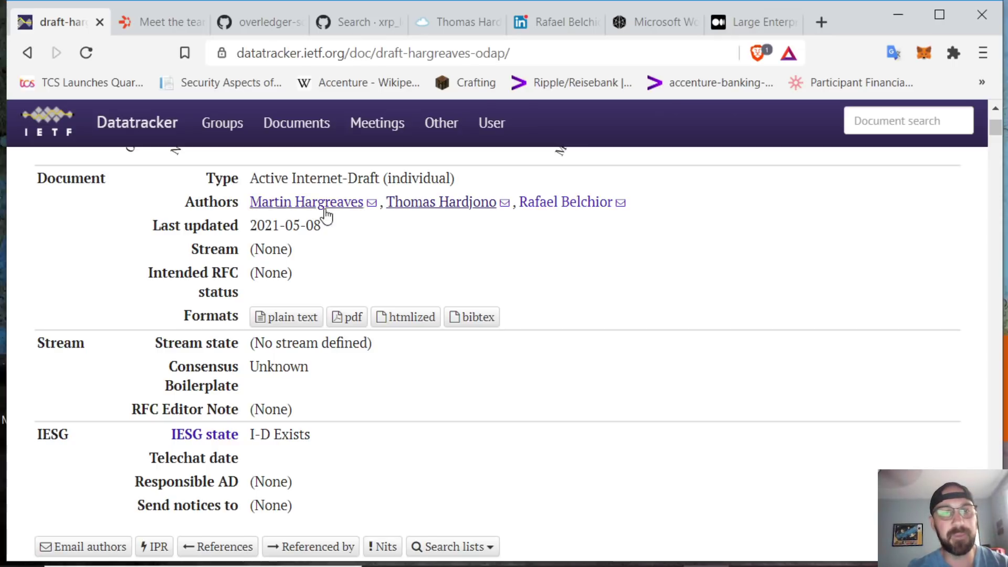
Review the Quant team, Hardjono MIT and LinkedIn pages, then close the LinkedIn and MIT tabs.
left_click(167, 24)
scroll(389, 316, "down", 1)
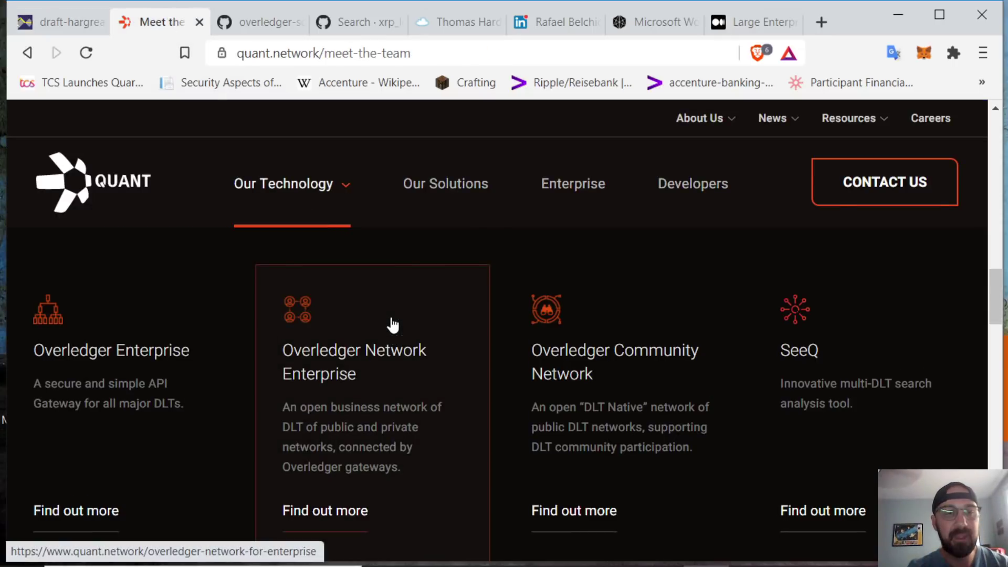
scroll(874, 444, "down", 2)
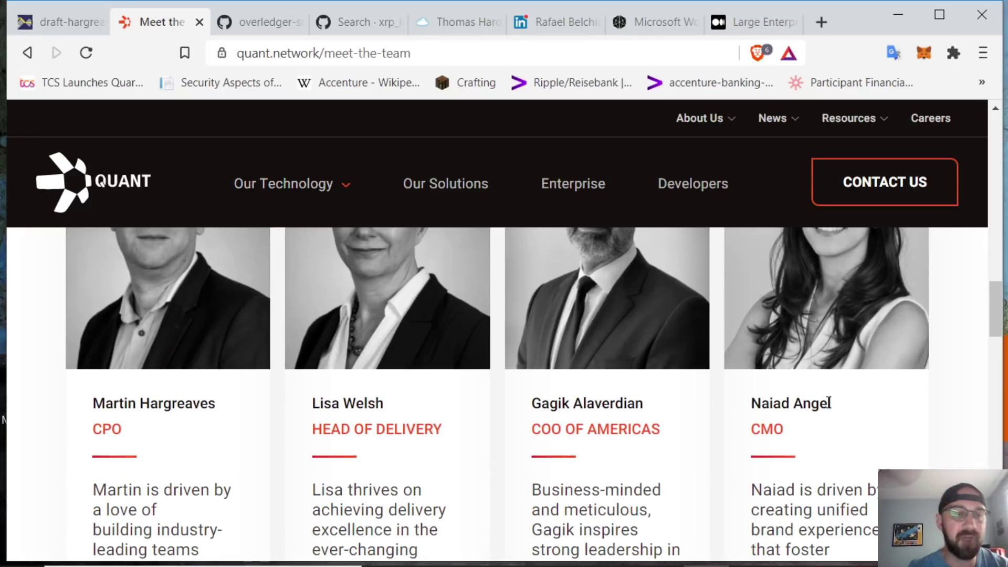
scroll(820, 400, "down", 1)
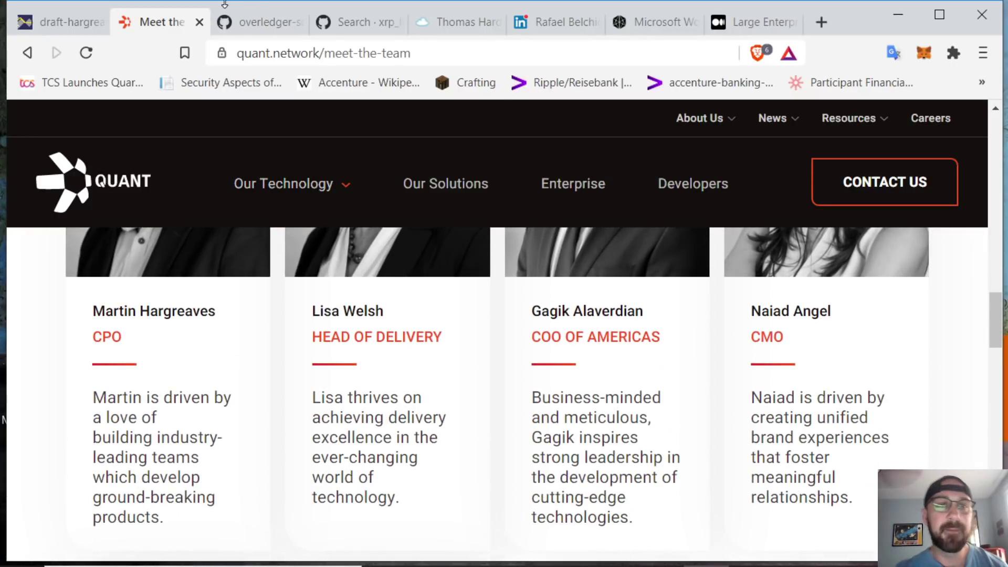
left_click(456, 23)
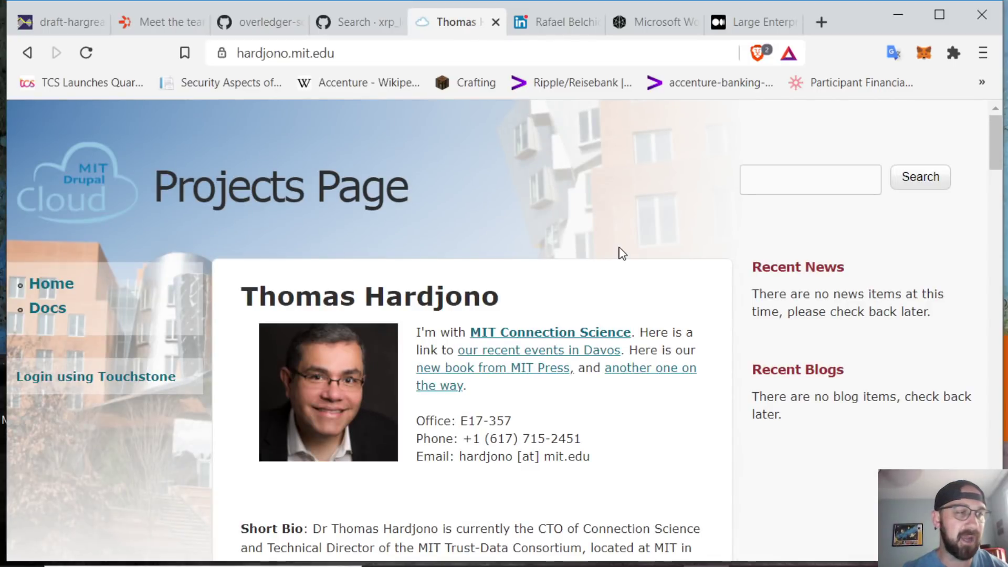
left_click(544, 23)
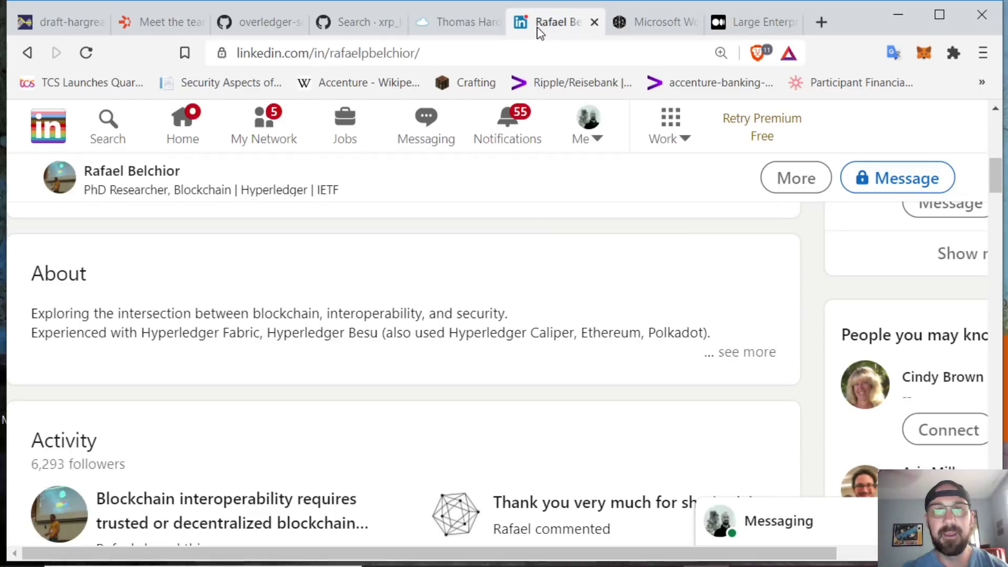
scroll(379, 287, "up", 2)
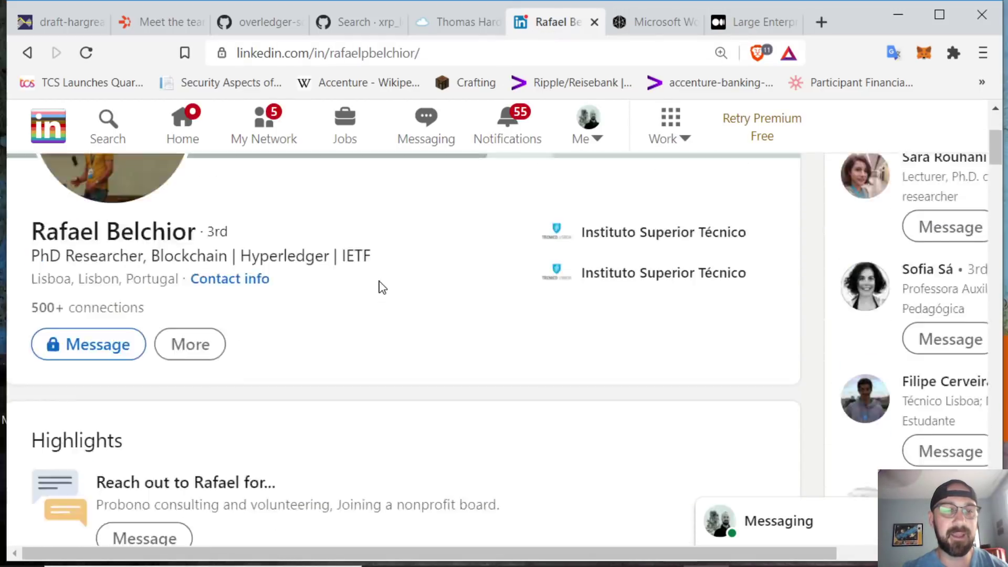
scroll(379, 287, "up", 3)
scroll(379, 287, "down", 1)
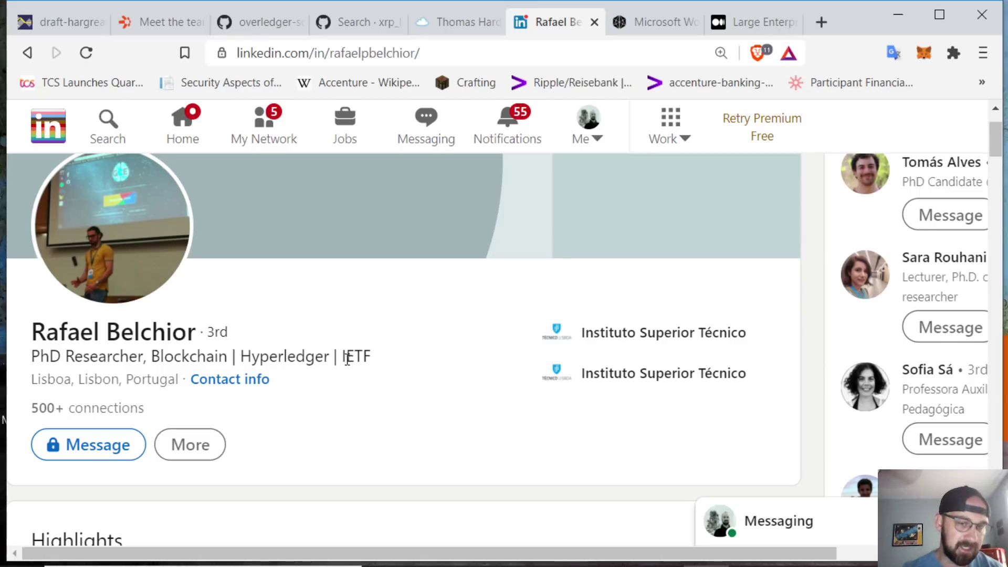
left_click(593, 23)
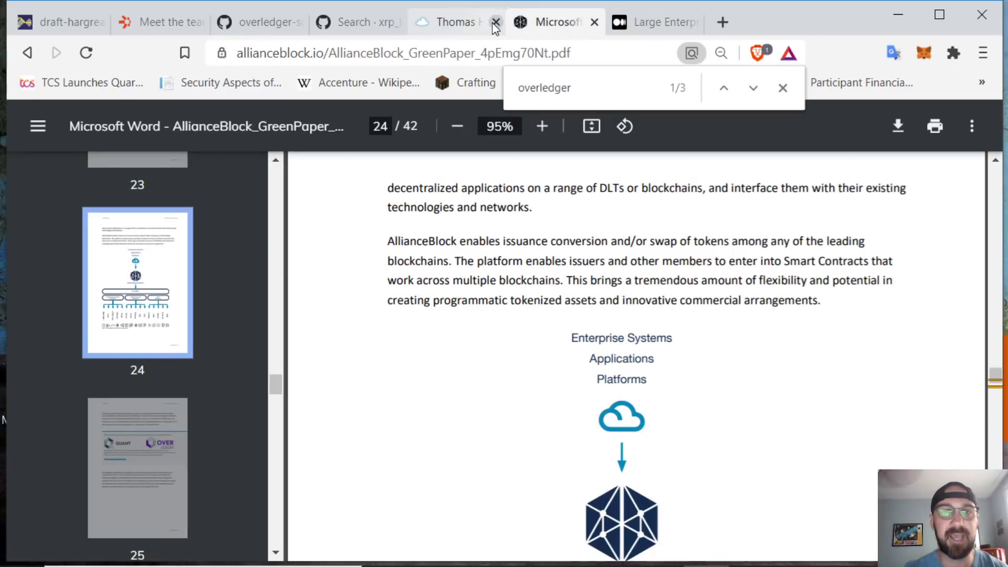
left_click(496, 22)
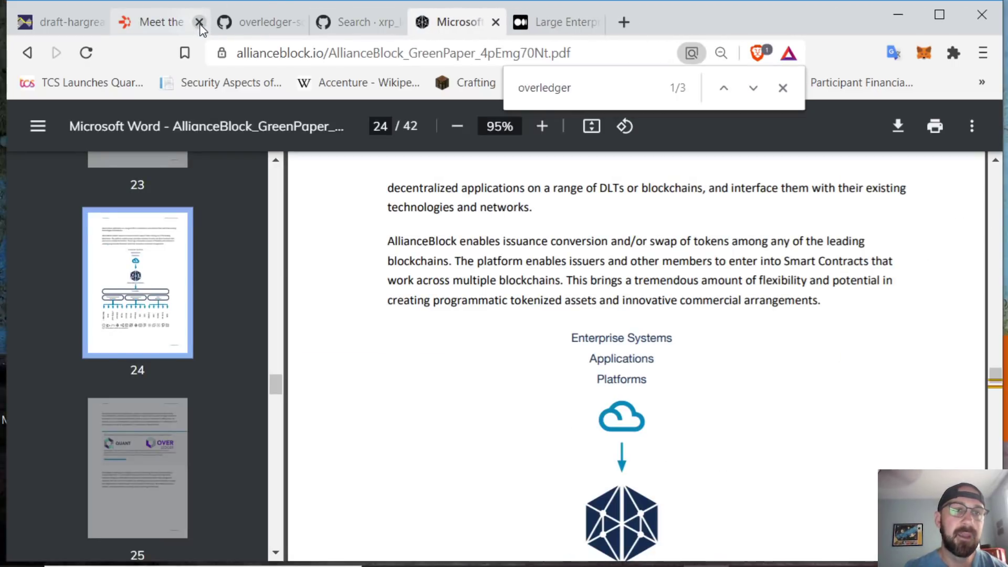
Close the Quant 'Meet the team' tab and go back to the ODAP draft.
left_click(199, 22)
left_click(52, 22)
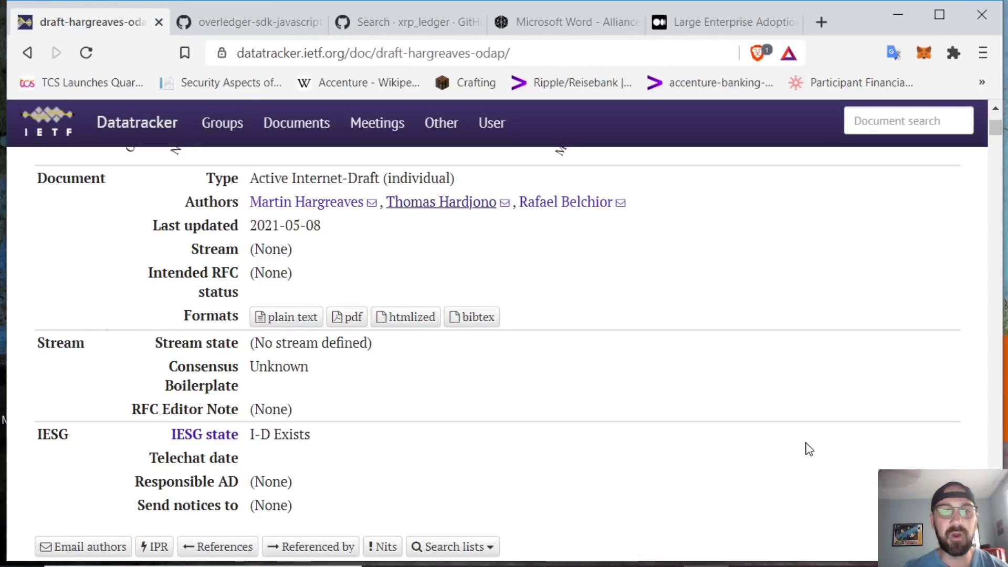
scroll(810, 447, "down", 1)
scroll(811, 448, "down", 2)
scroll(809, 447, "down", 1)
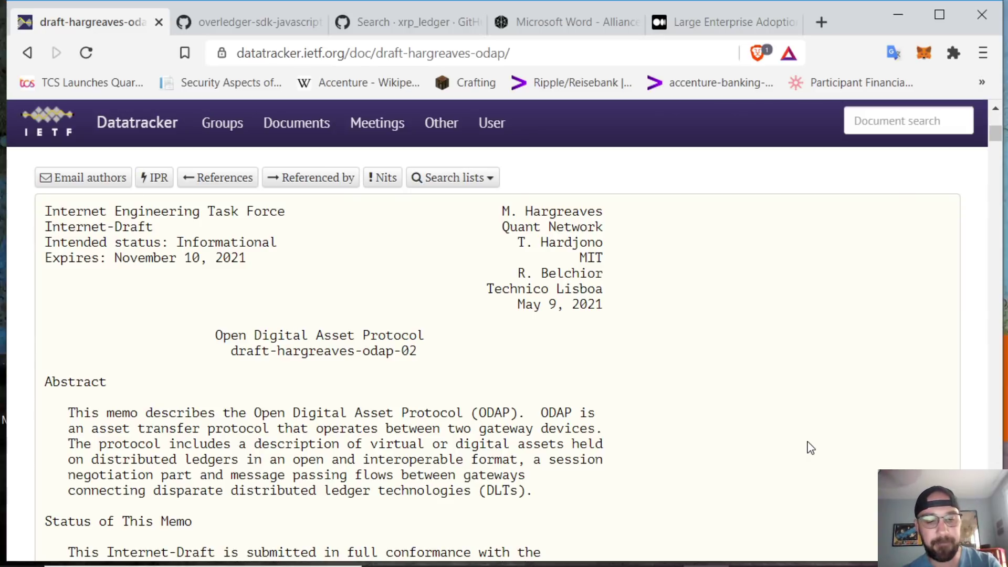
Search the ODAP draft for 'ripple' and advance to match 2 of 2.
key("alt+f")
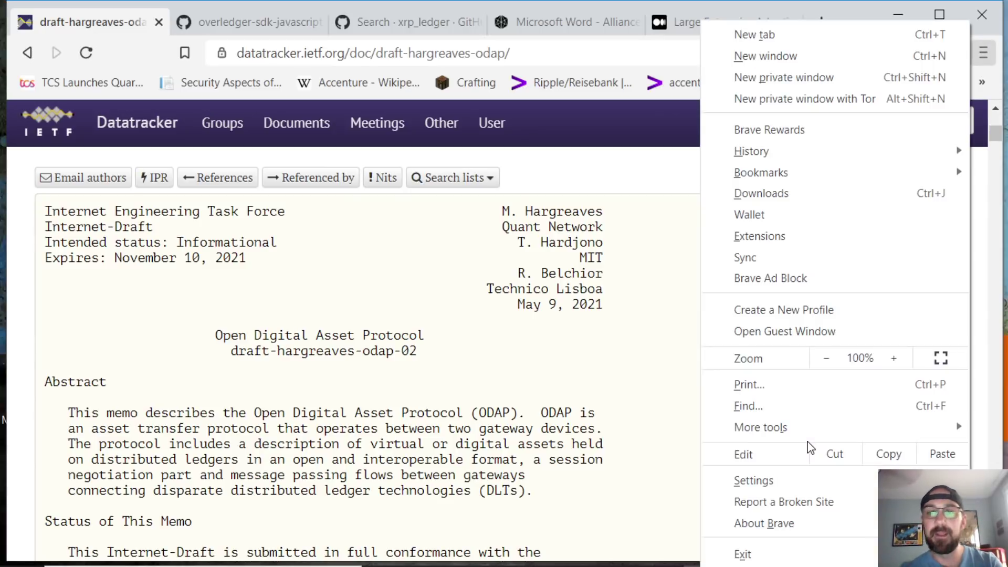
left_click(649, 315)
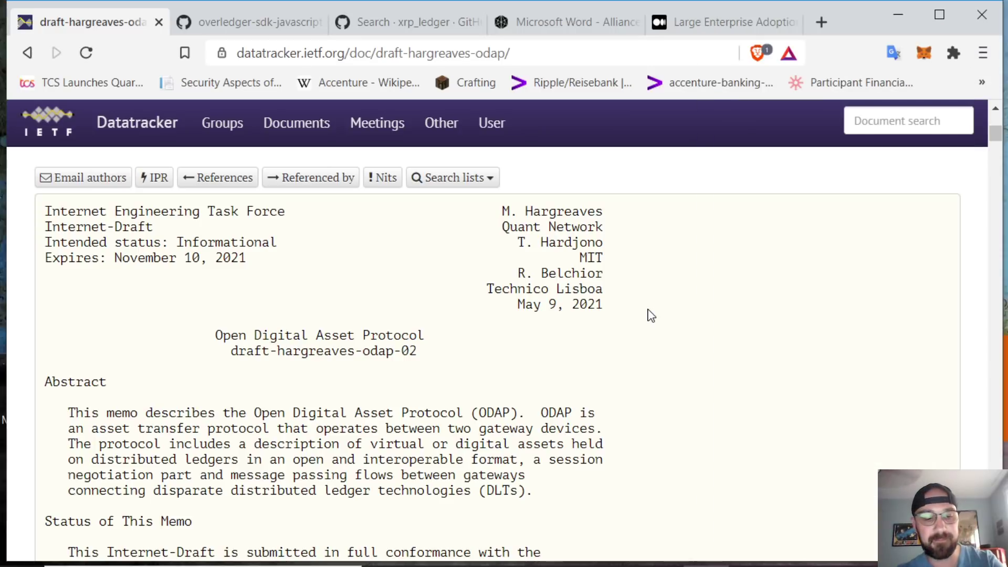
key("ctrl+f")
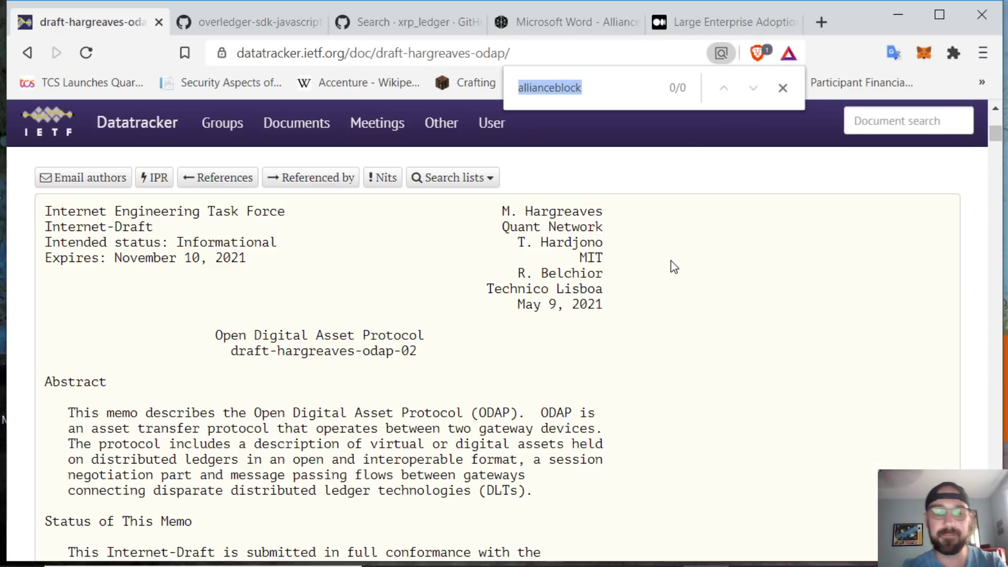
type("rrippl")
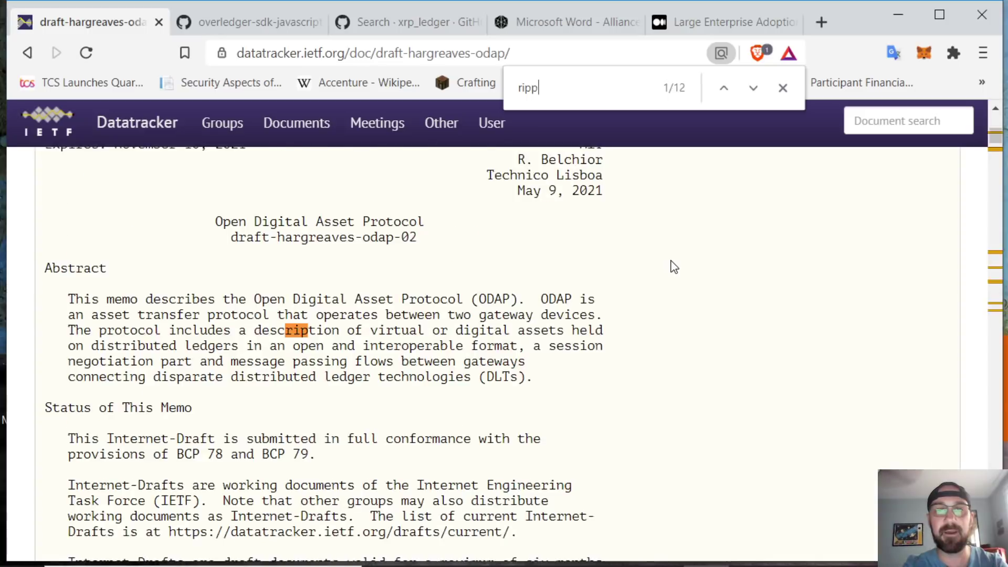
type("e")
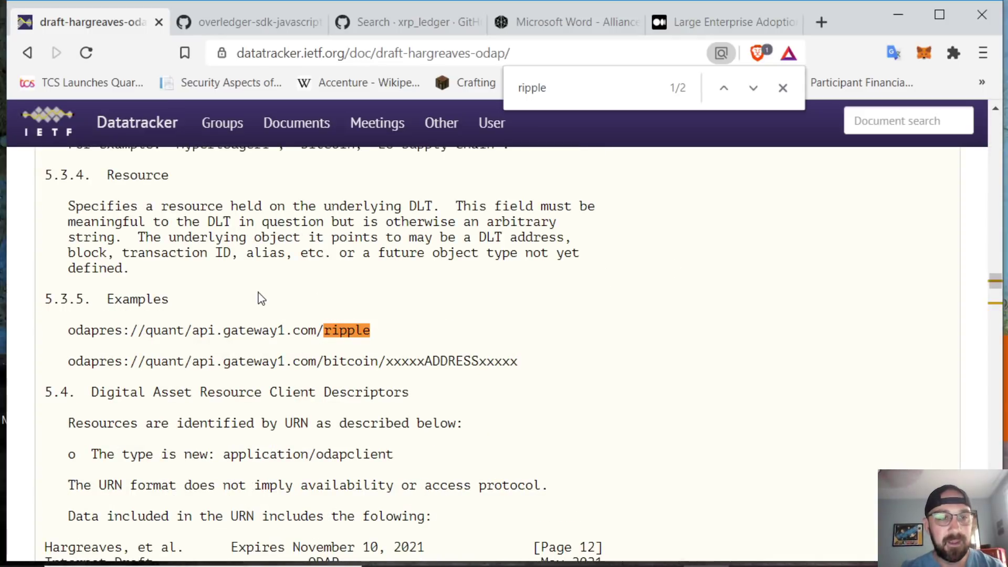
scroll(548, 292, "up", 2)
left_click(753, 87)
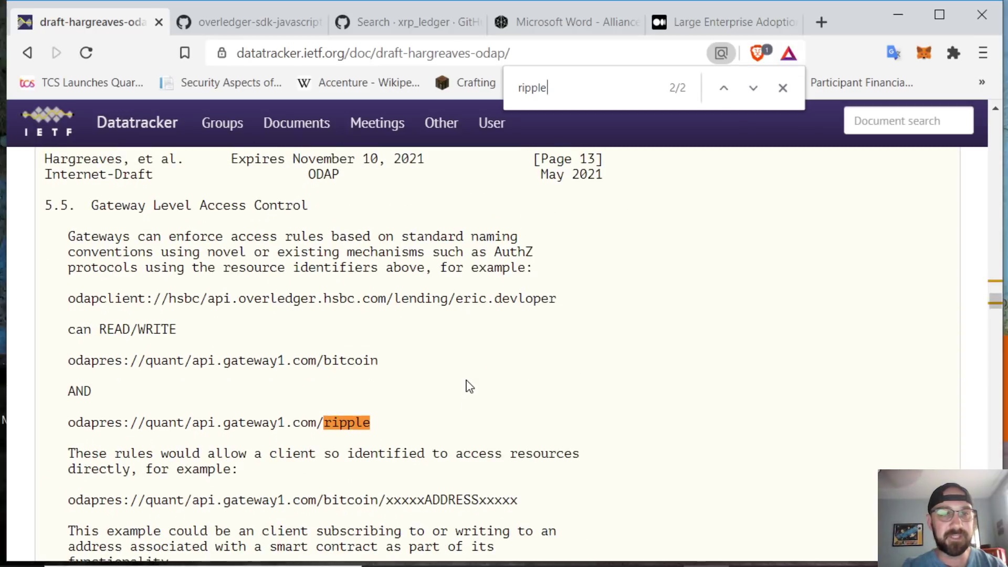
scroll(466, 386, "up", 2)
scroll(452, 414, "down", 2)
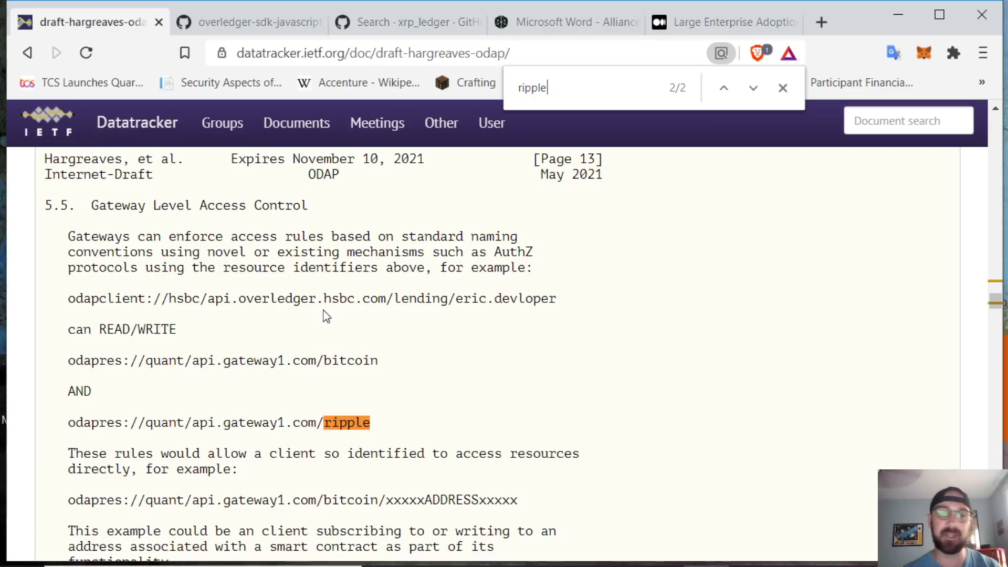
scroll(324, 320, "down", 1)
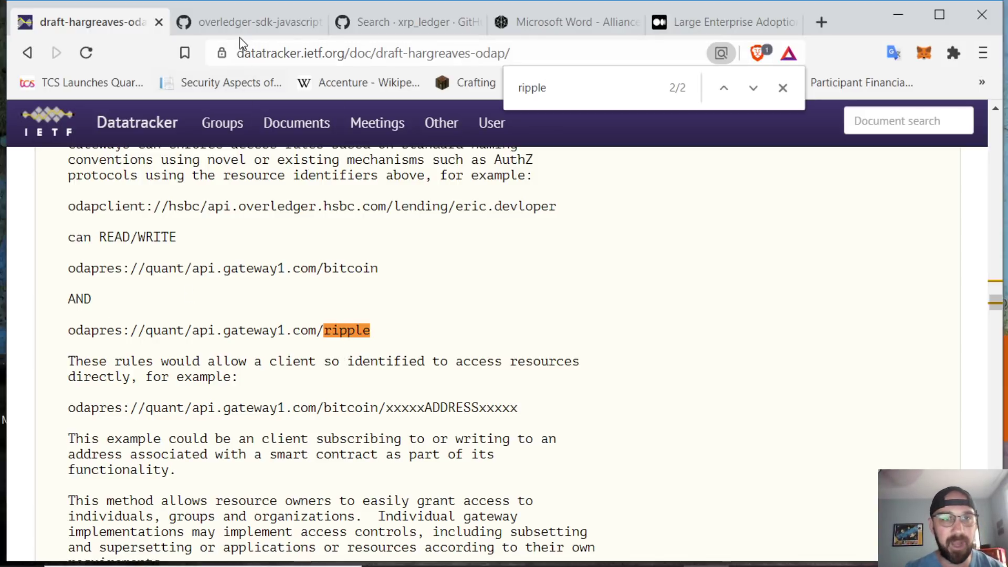
View the Overledger SDK readme, then the xrp_ledger code search results.
left_click(253, 24)
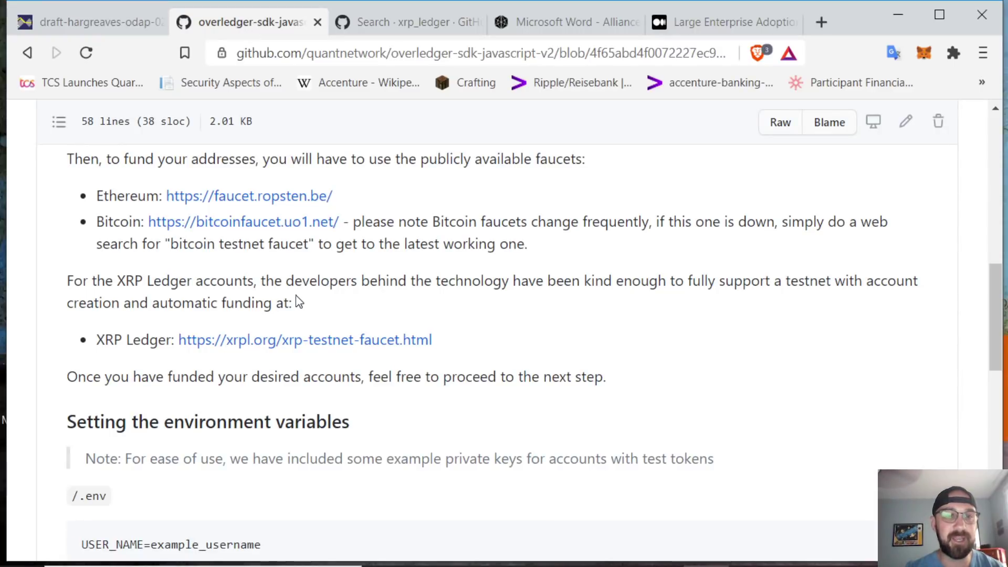
scroll(297, 304, "up", 1)
scroll(297, 307, "up", 2)
scroll(297, 306, "down", 1)
scroll(295, 301, "down", 1)
scroll(298, 306, "down", 1)
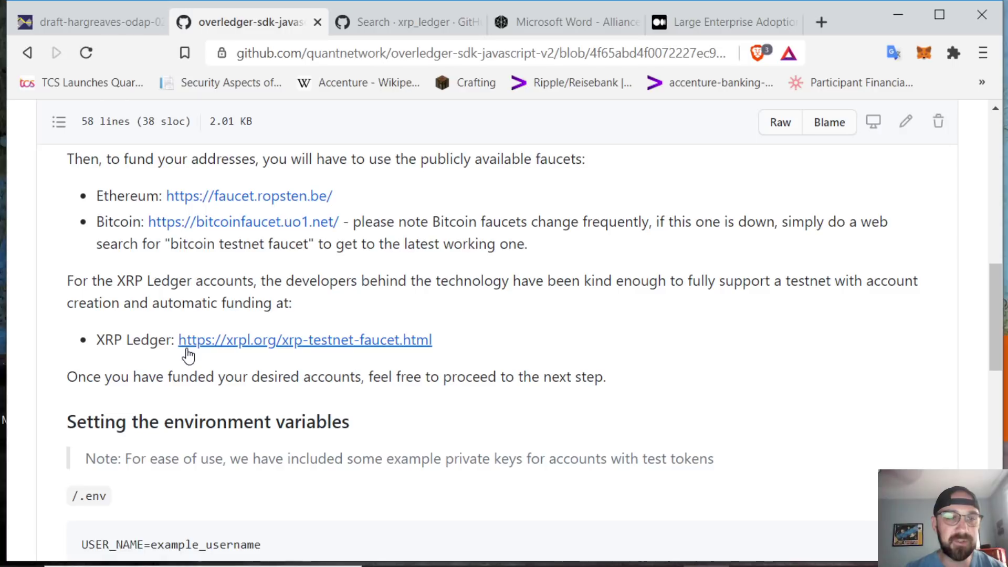
left_click(410, 22)
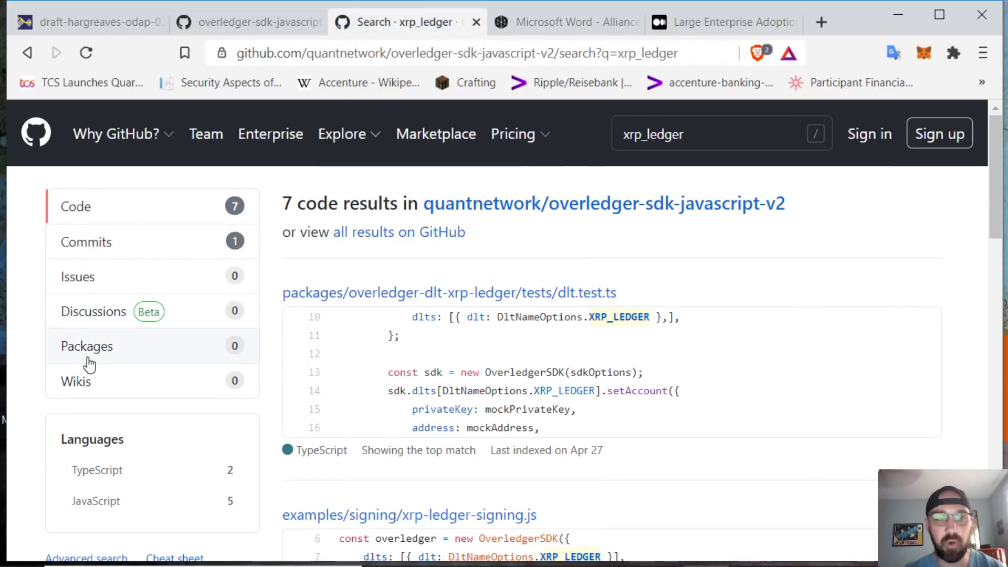
scroll(756, 315, "down", 1)
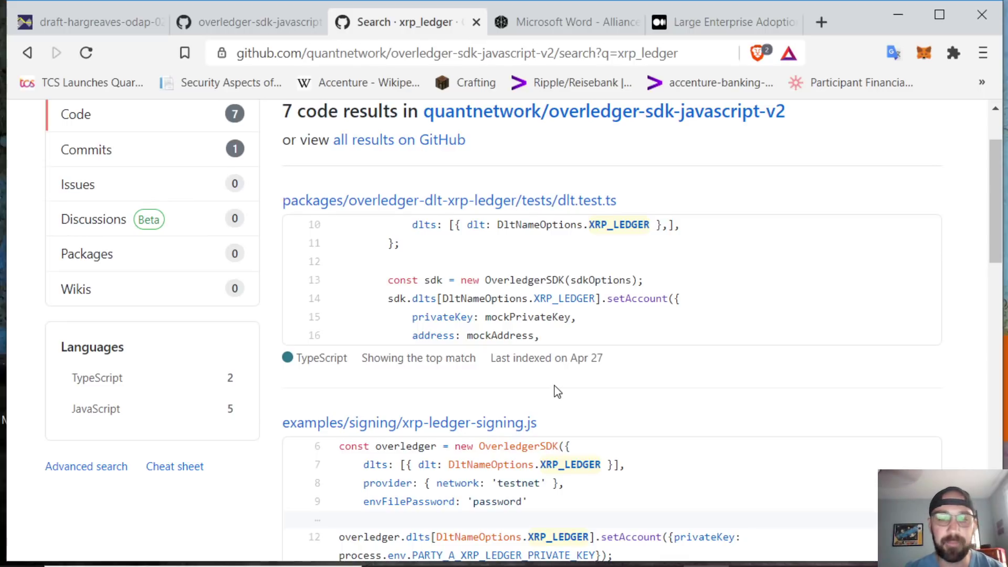
scroll(555, 390, "down", 1)
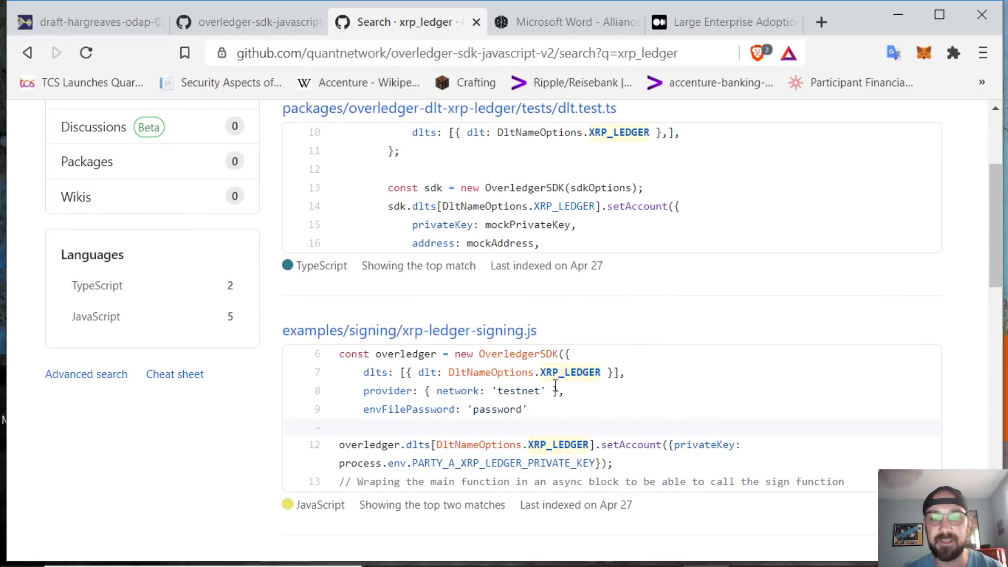
scroll(555, 390, "down", 1)
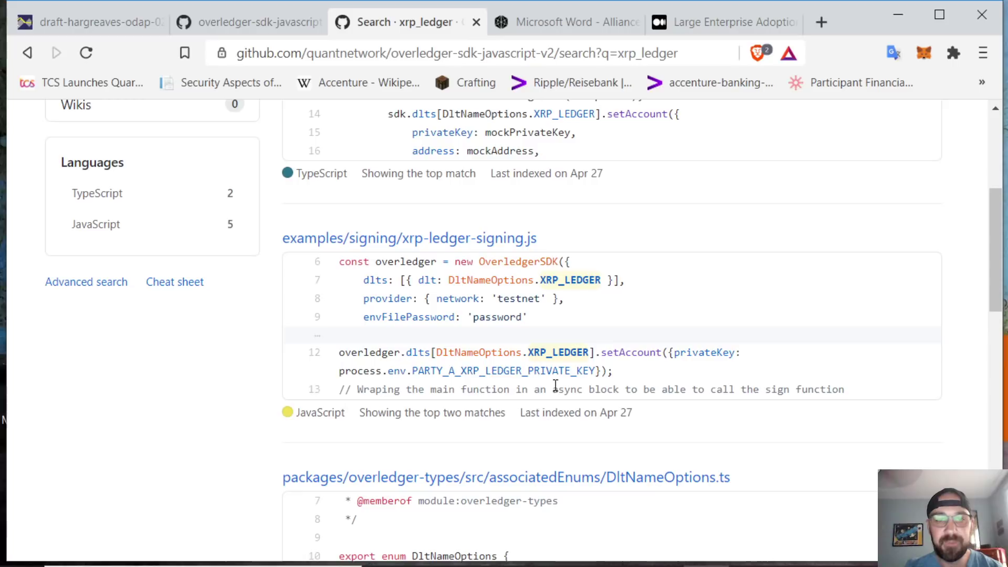
scroll(483, 281, "up", 3)
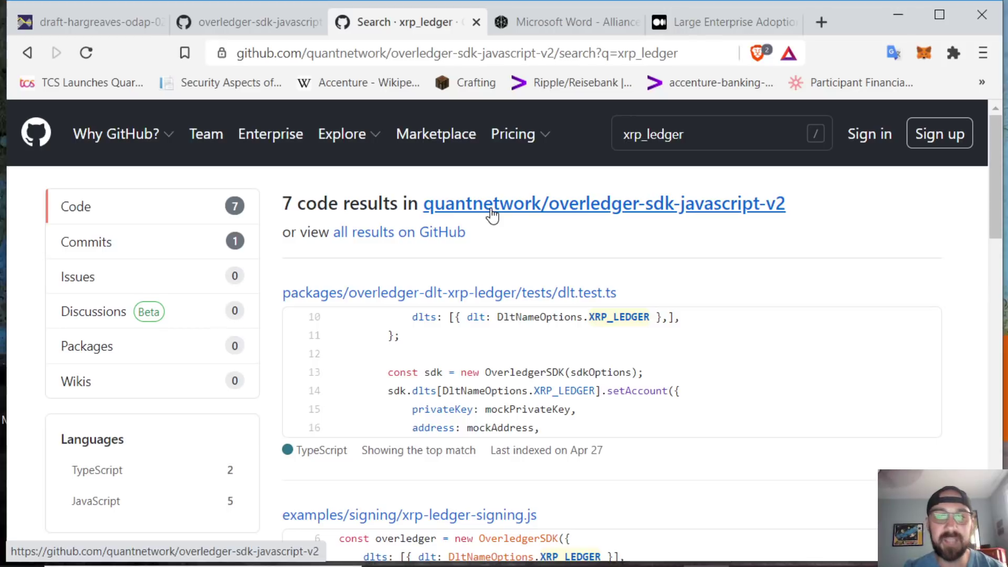
scroll(492, 217, "down", 2)
scroll(495, 217, "down", 2)
scroll(494, 217, "down", 3)
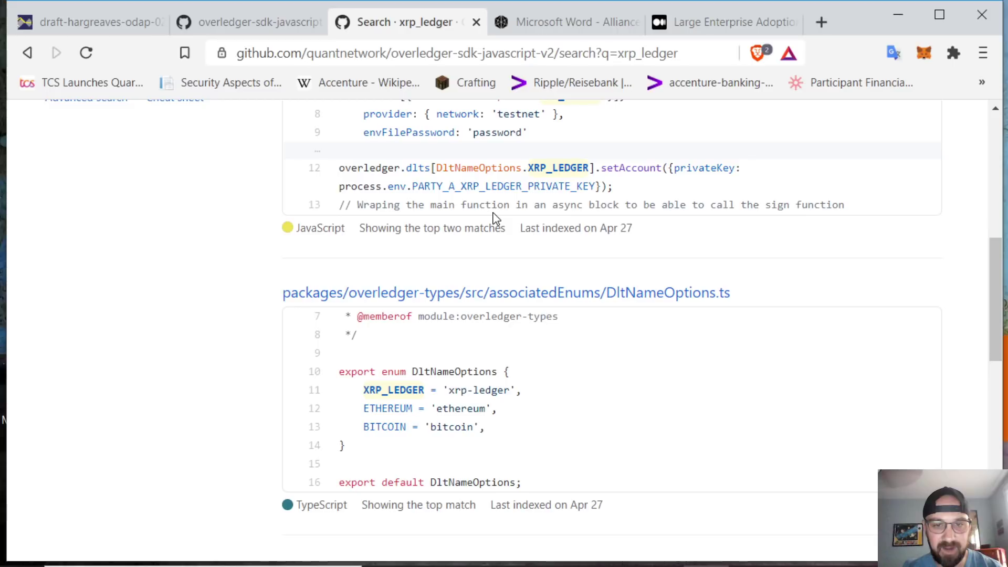
scroll(494, 219, "down", 10)
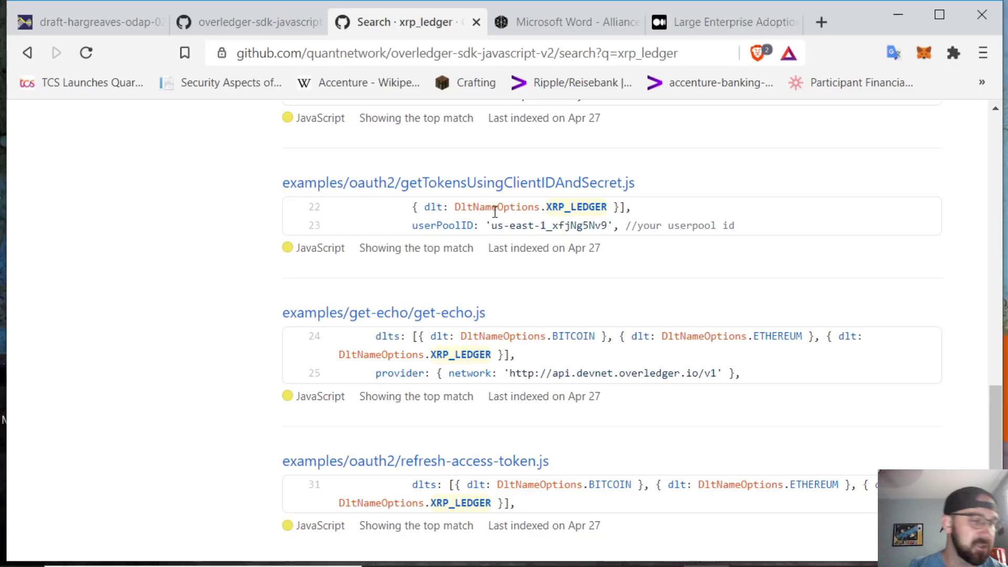
scroll(495, 211, "up", 5)
scroll(495, 211, "up", 1)
scroll(495, 212, "up", 3)
scroll(494, 211, "up", 2)
Bring the ODAP draft back up at its Abstract at the top.
left_click(118, 21)
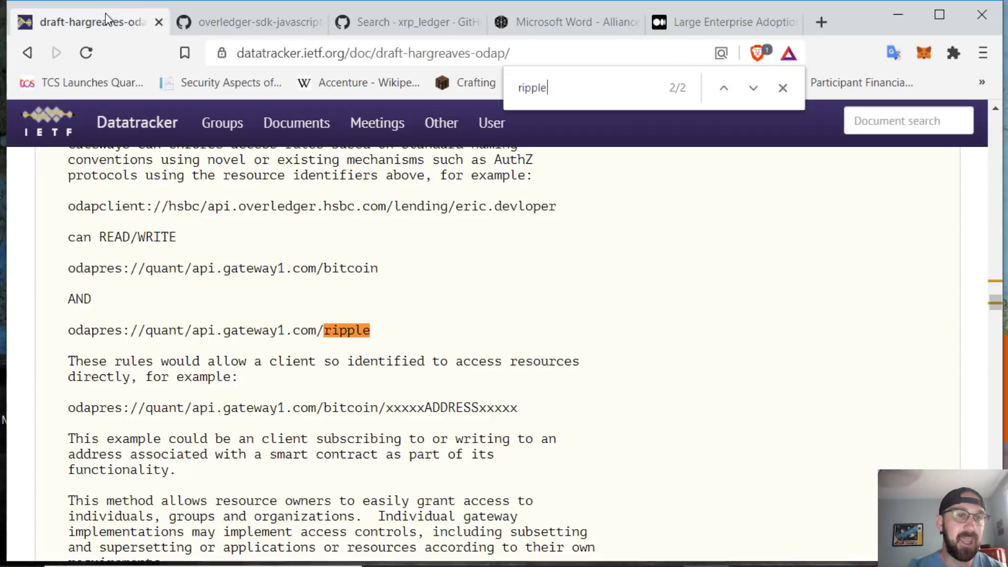
scroll(122, 234, "up", 1)
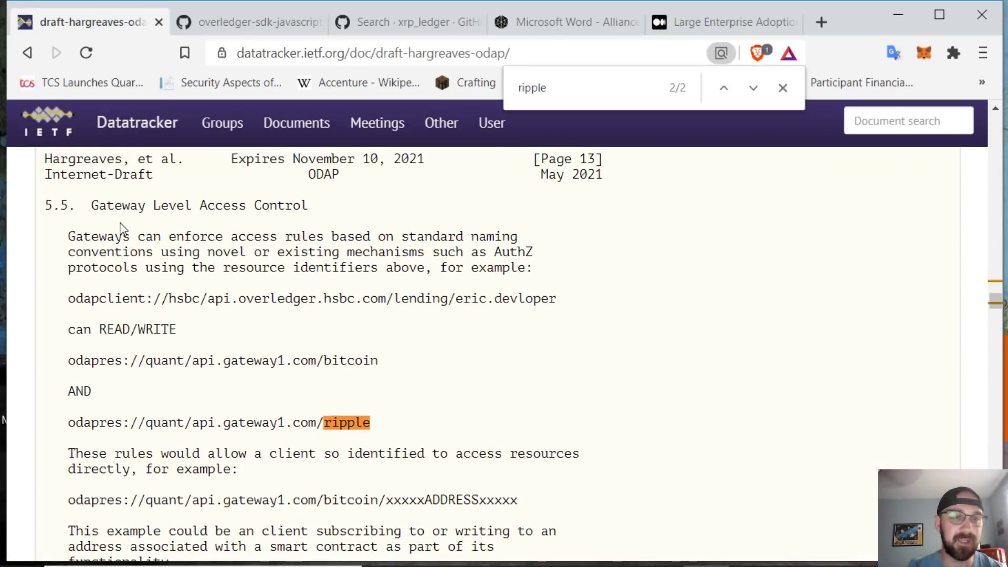
scroll(122, 234, "up", 5)
scroll(122, 235, "up", 5)
scroll(122, 234, "up", 5)
left_click_drag(995, 241, 997, 139)
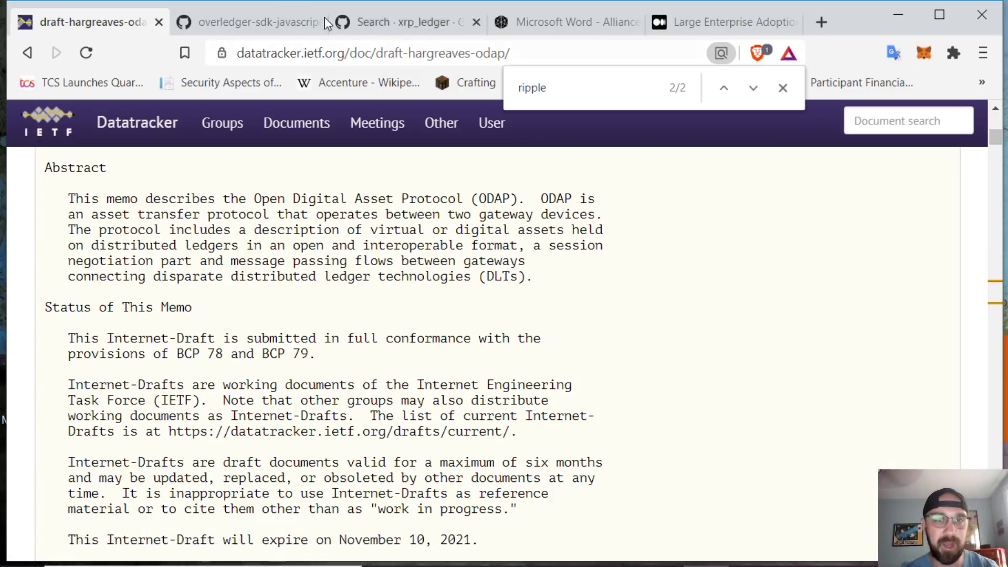
left_click(358, 22)
Show the green paper's AllianceBlock Platform diagram, then the Large Enterprise Adoption article.
left_click(567, 22)
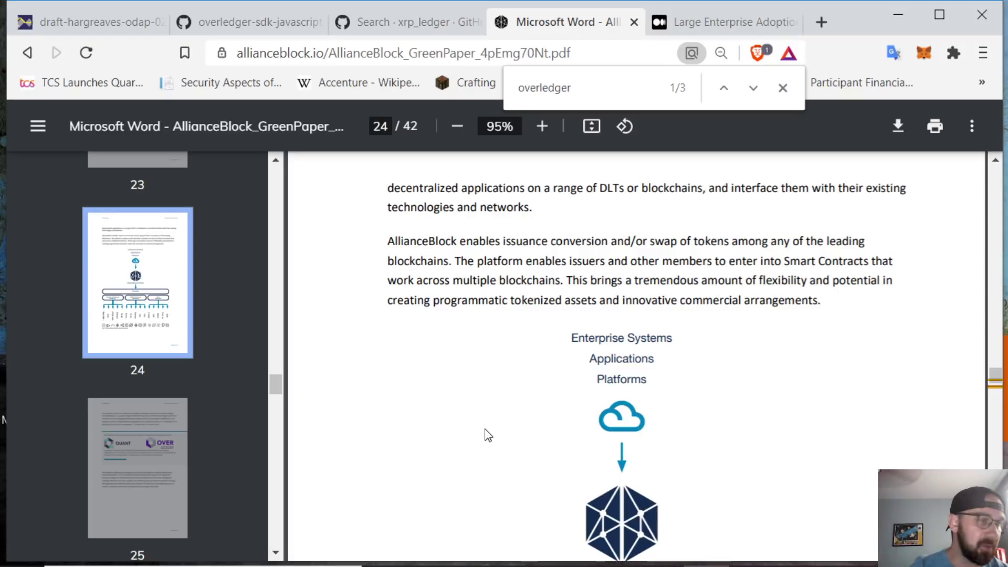
scroll(484, 435, "up", 3)
scroll(488, 417, "down", 1)
scroll(488, 416, "down", 2)
scroll(492, 406, "down", 1)
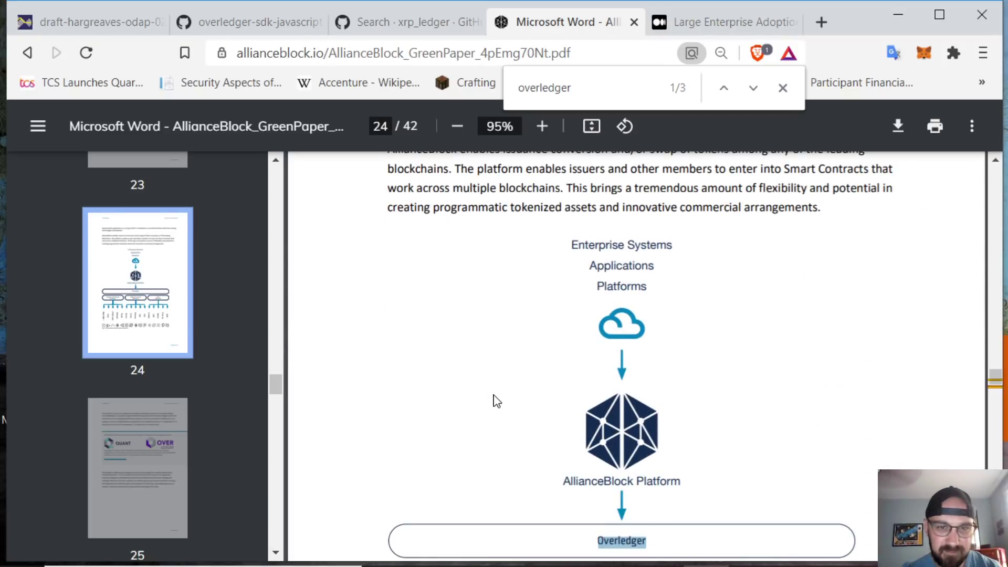
left_click(719, 11)
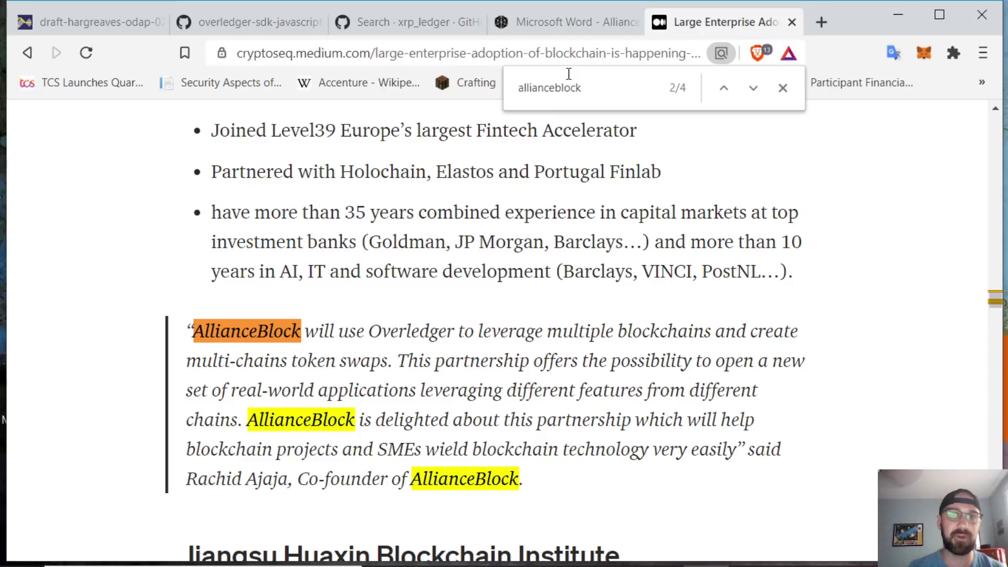
After reading the Medium AllianceBlock quote, return to the green paper PDF.
key("ctrl+shift+Tab")
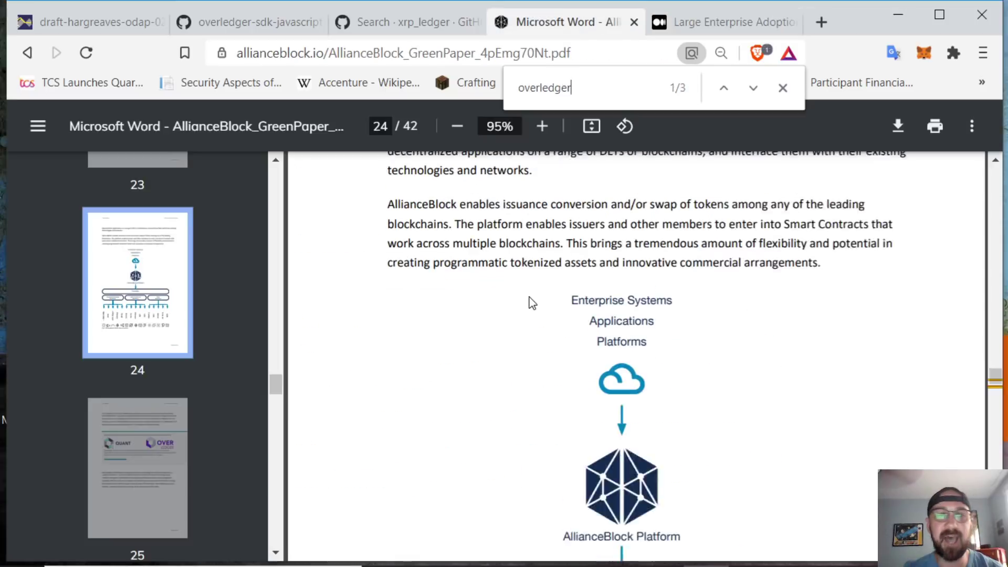
Return to the Medium article's AllianceBlock Overledger multi-chain quote.
key("ctrl+Tab")
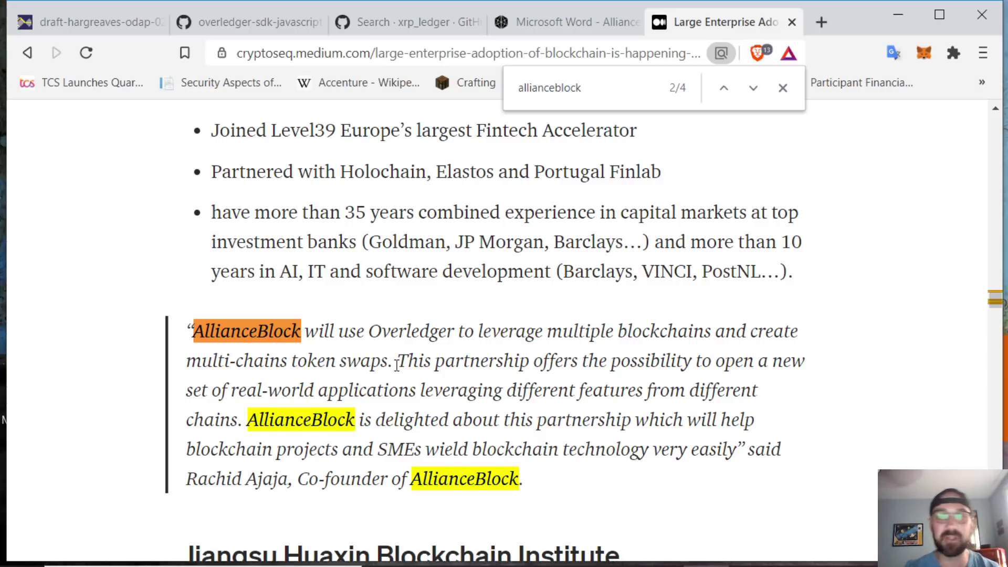
Bring up the AllianceBlock green paper PDF to view the Fig 7 multi-chain diagram.
left_click(563, 7)
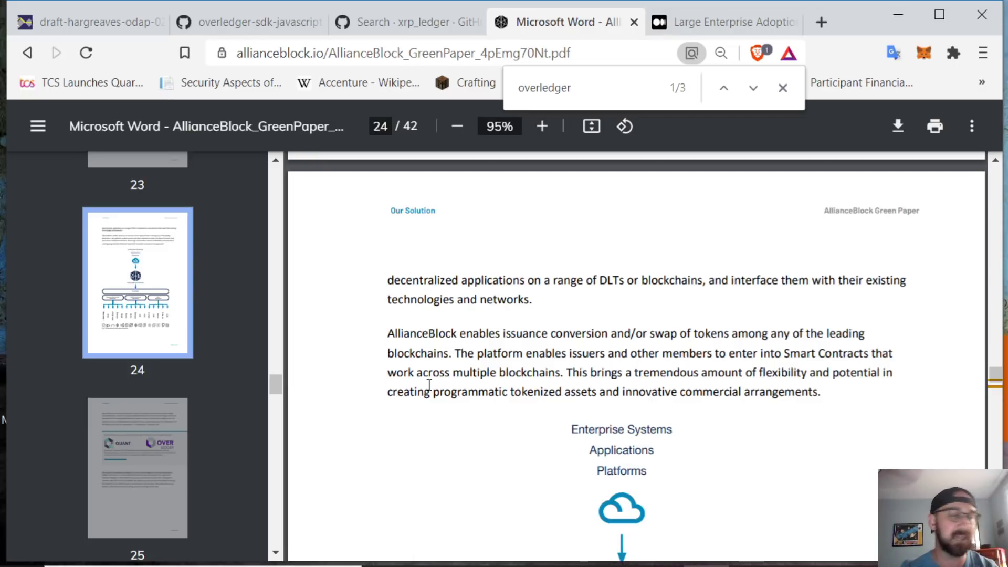
scroll(506, 393, "down", 2)
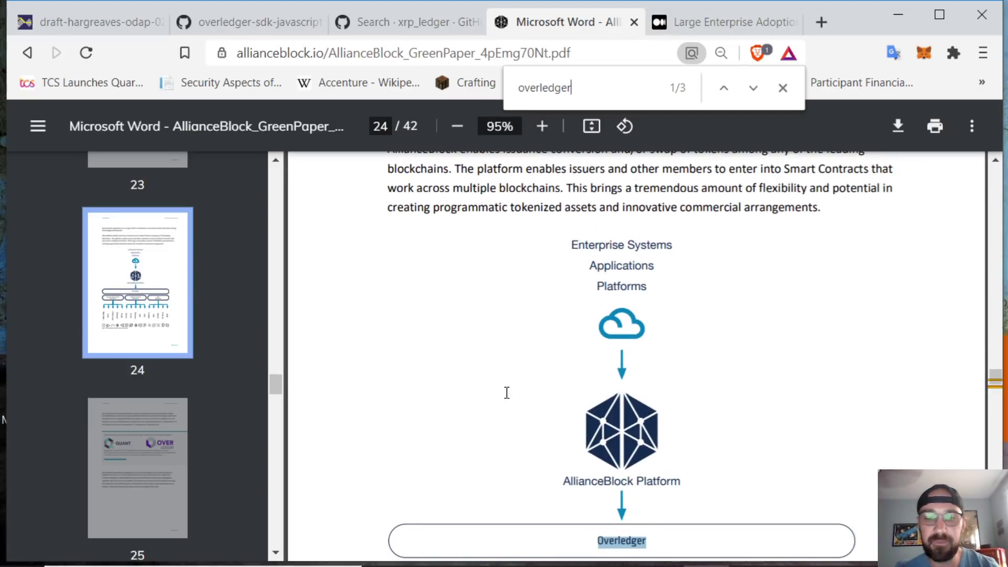
scroll(507, 392, "down", 2)
scroll(507, 393, "up", 2)
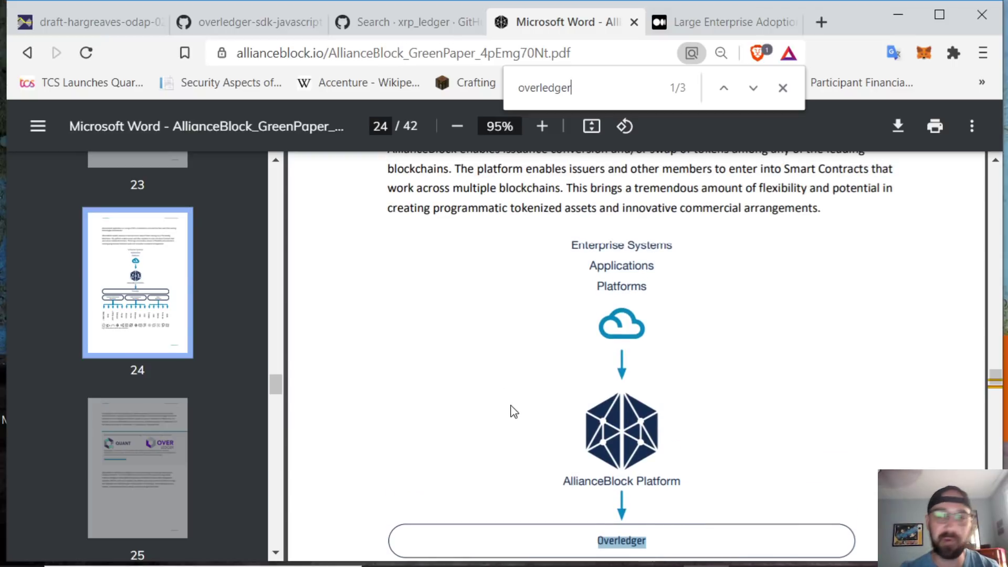
scroll(511, 414, "down", 2)
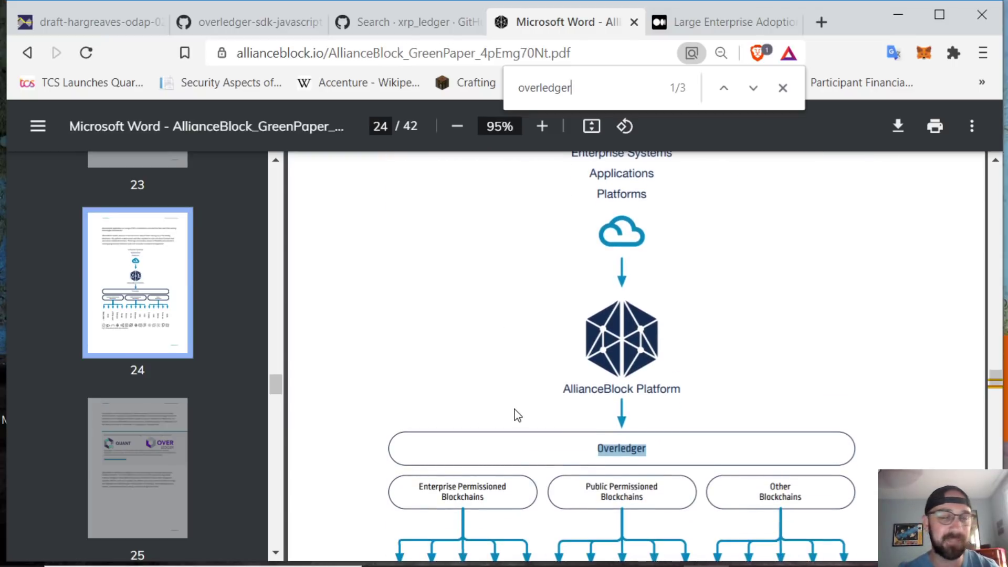
scroll(516, 414, "up", 1)
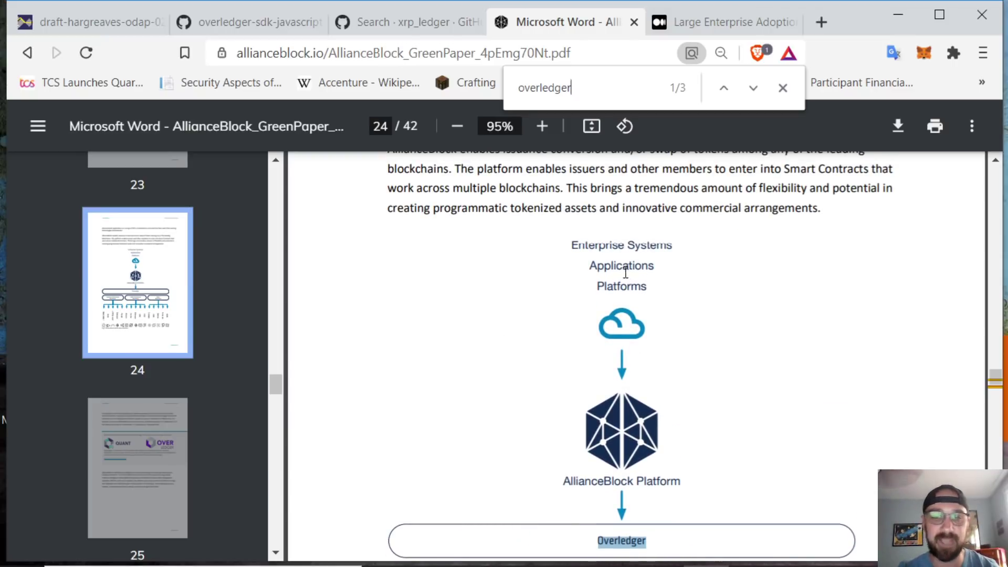
scroll(627, 280, "down", 1)
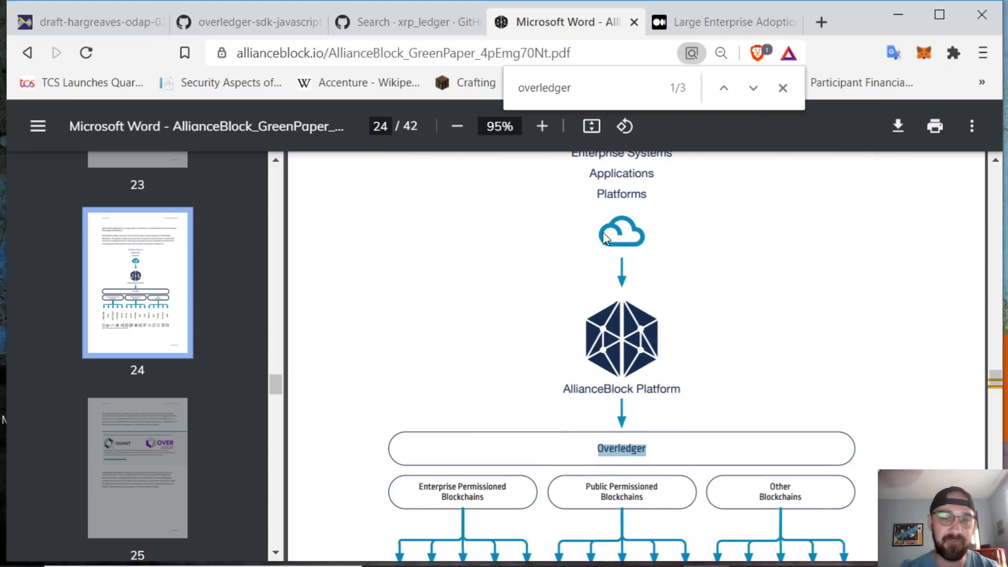
scroll(573, 359, "down", 1)
scroll(622, 360, "down", 1)
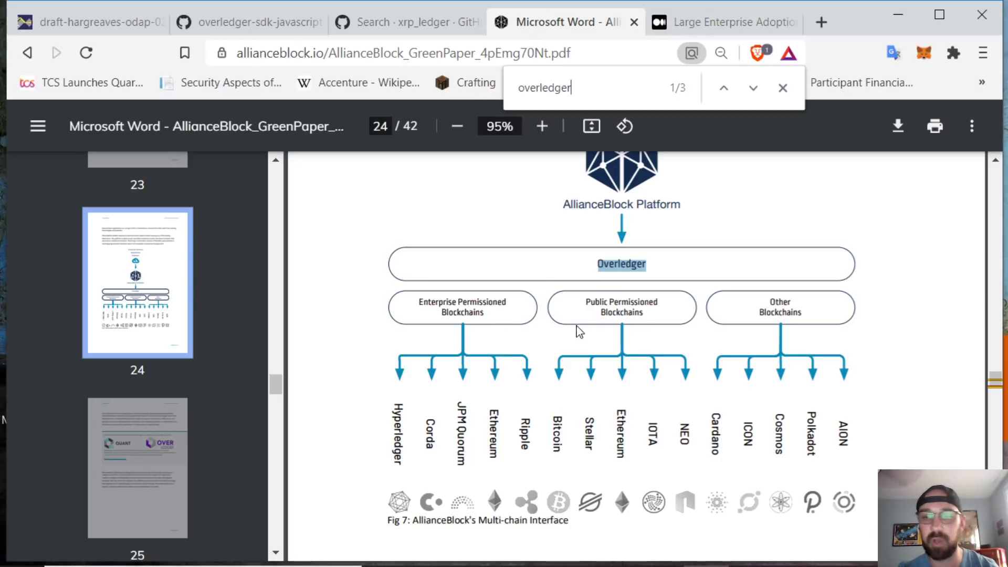
scroll(784, 322, "down", 2)
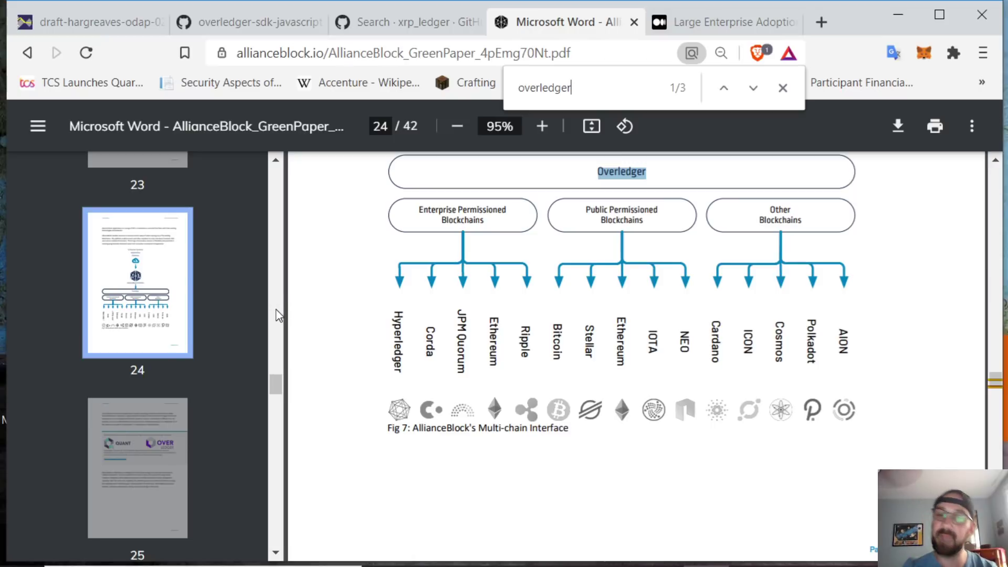
scroll(284, 334, "down", 2)
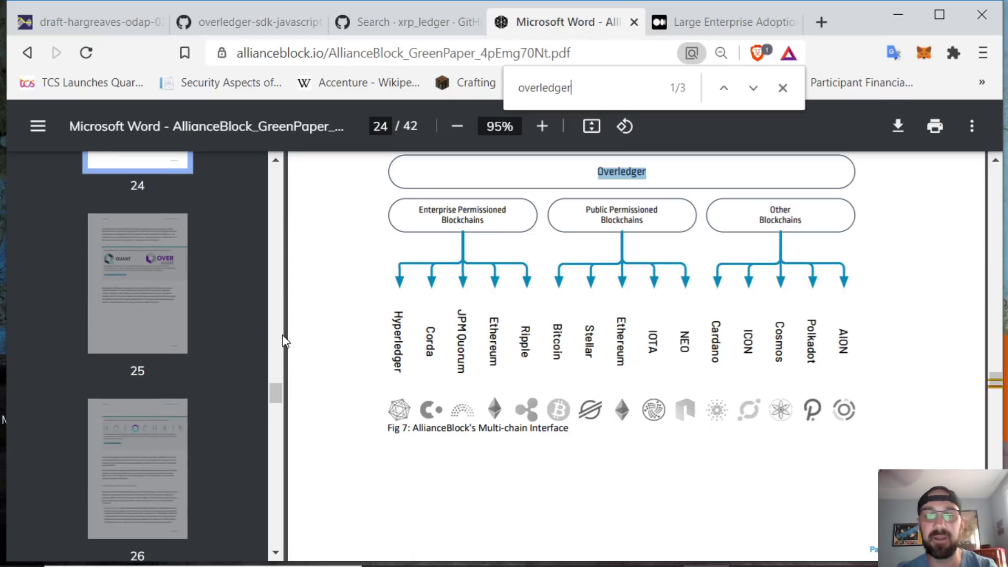
scroll(296, 339, "down", 1)
Jump to the next 'overledger' match: the page 25 Quant Overledger partnership line.
left_click(753, 87)
scroll(602, 291, "down", 1)
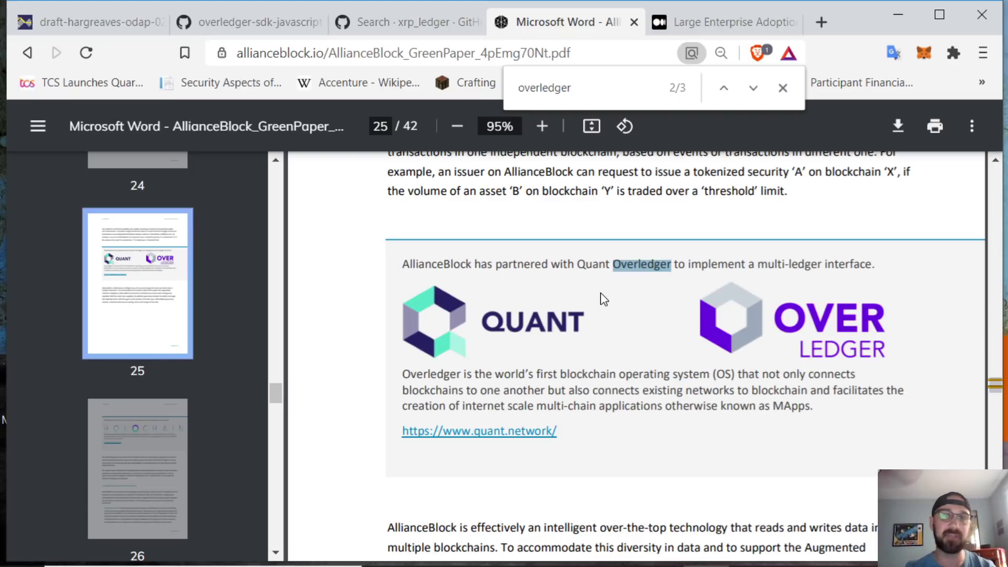
left_click(693, 22)
left_click(574, 23)
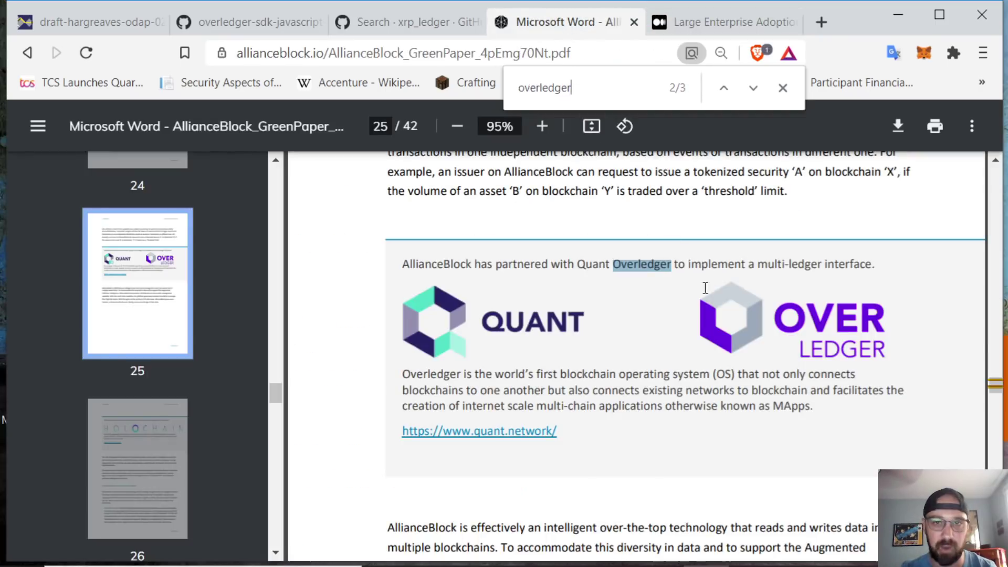
scroll(594, 418, "down", 2)
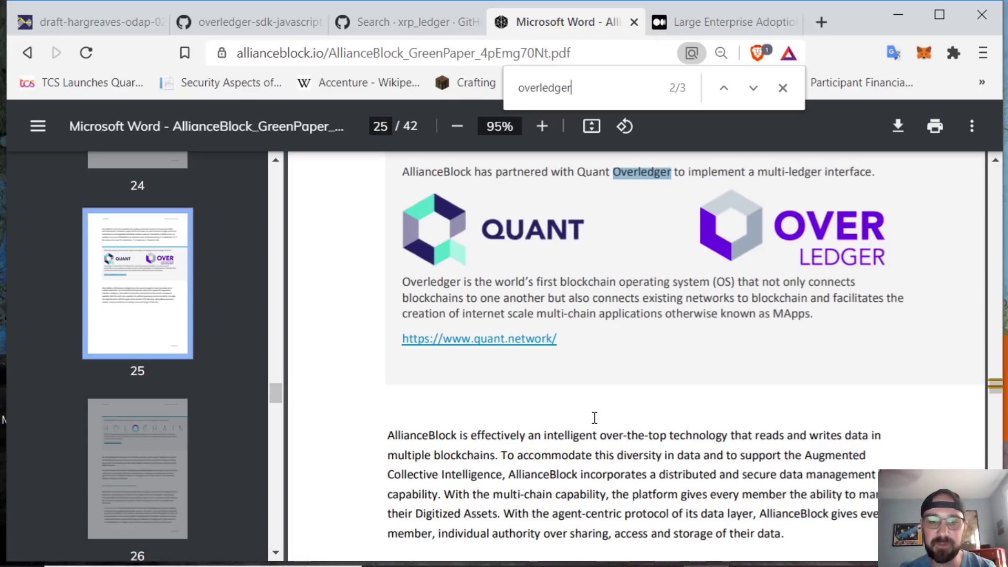
scroll(567, 415, "down", 2)
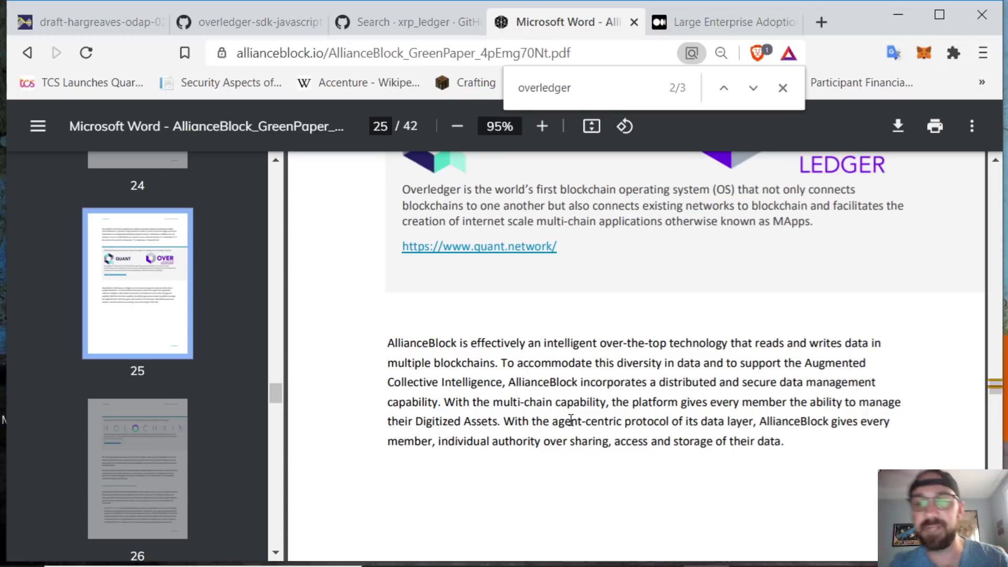
scroll(570, 421, "up", 1)
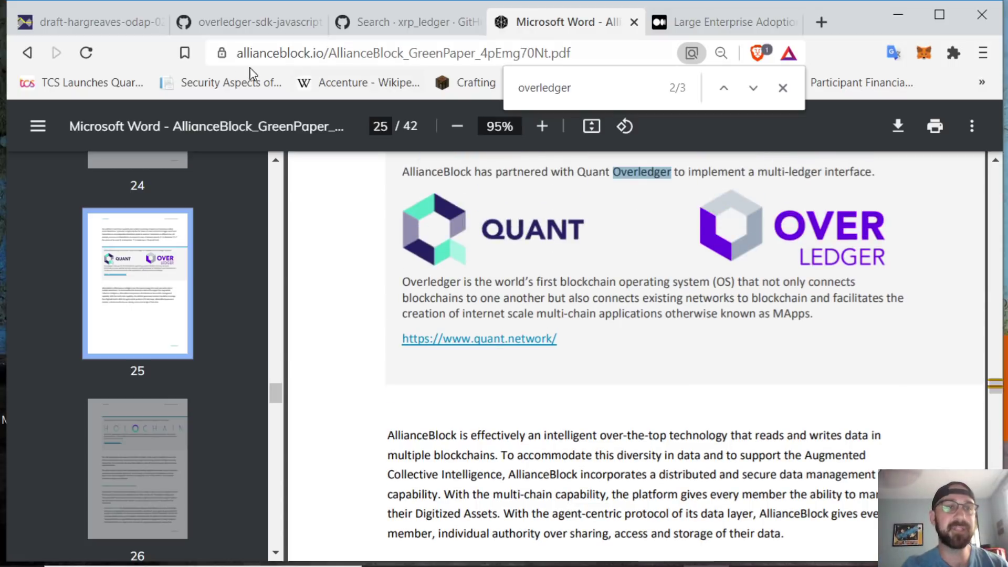